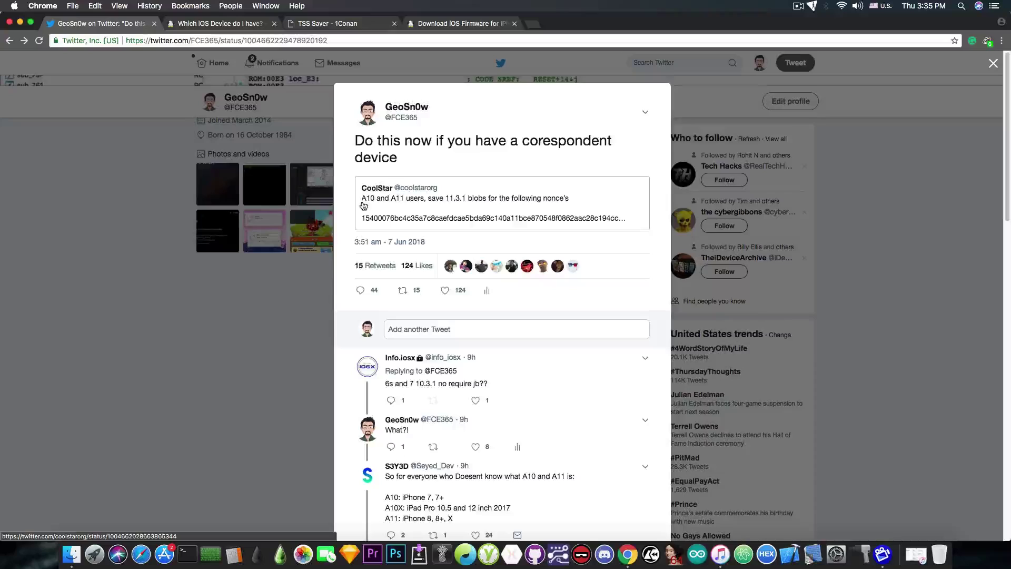
- Open the quoted tweet listing the three 11.3.1 nonces, then switch to the TSS Saver tab
scroll(453, 247, "down", 4)
scroll(458, 258, "down", 2)
scroll(466, 274, "down", 2)
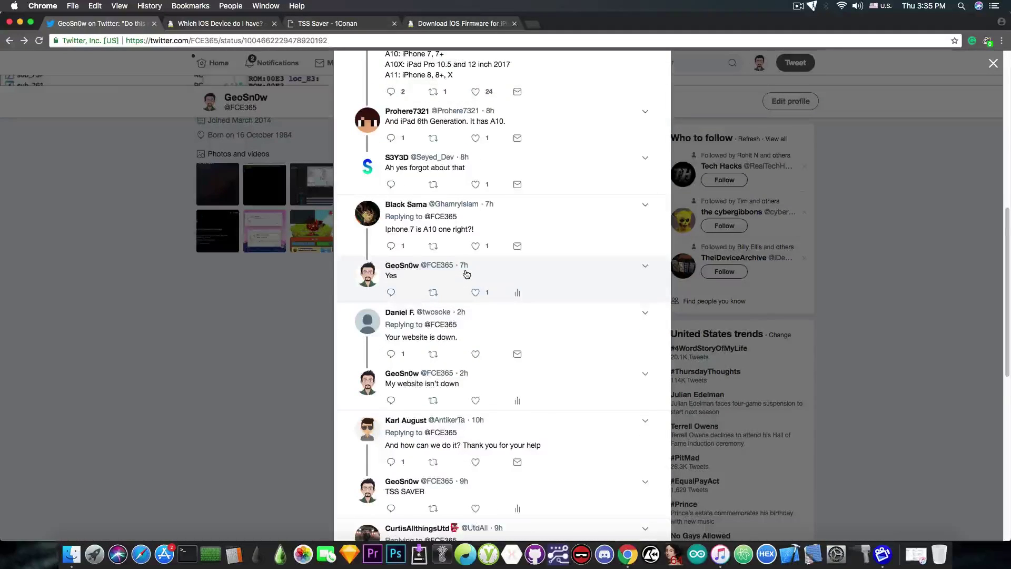
scroll(464, 272, "down", 1)
scroll(467, 273, "down", 2)
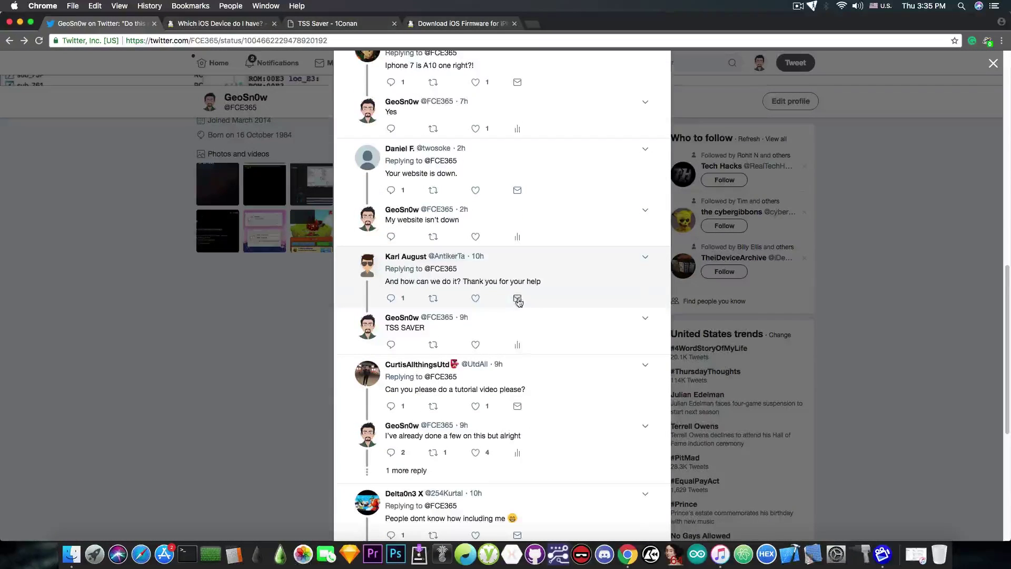
scroll(518, 301, "down", 2)
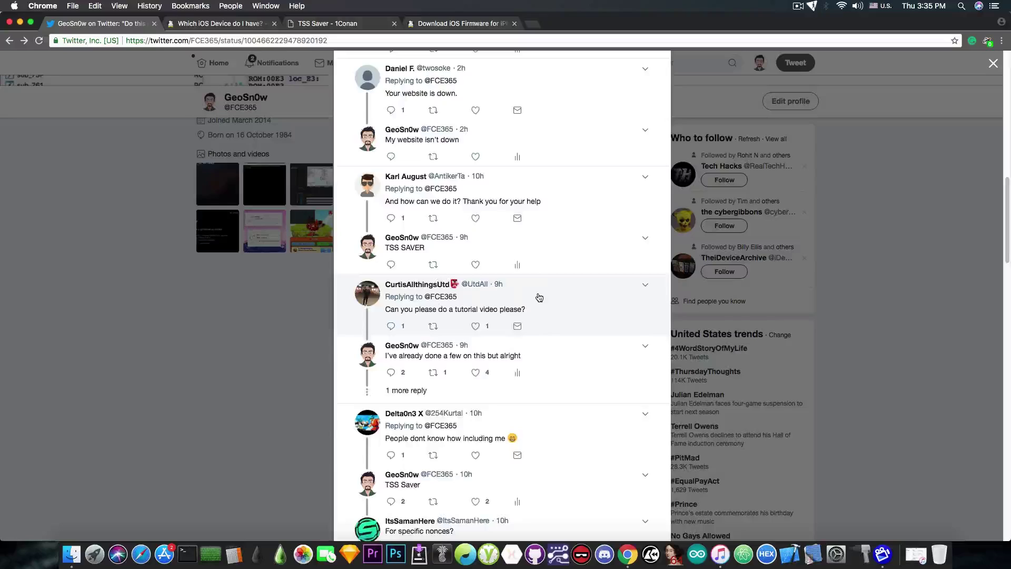
scroll(539, 298, "up", 15)
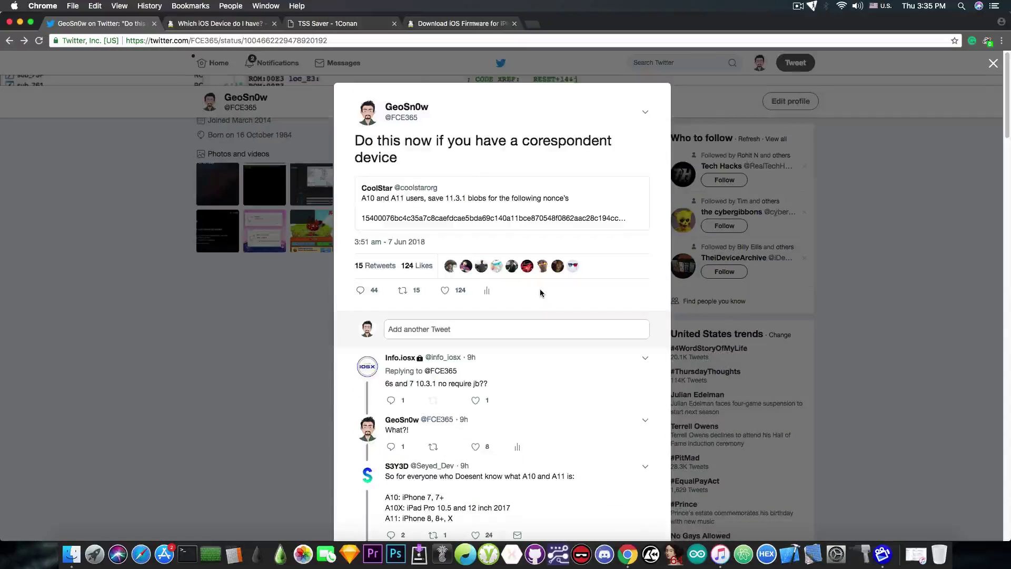
left_click(454, 217)
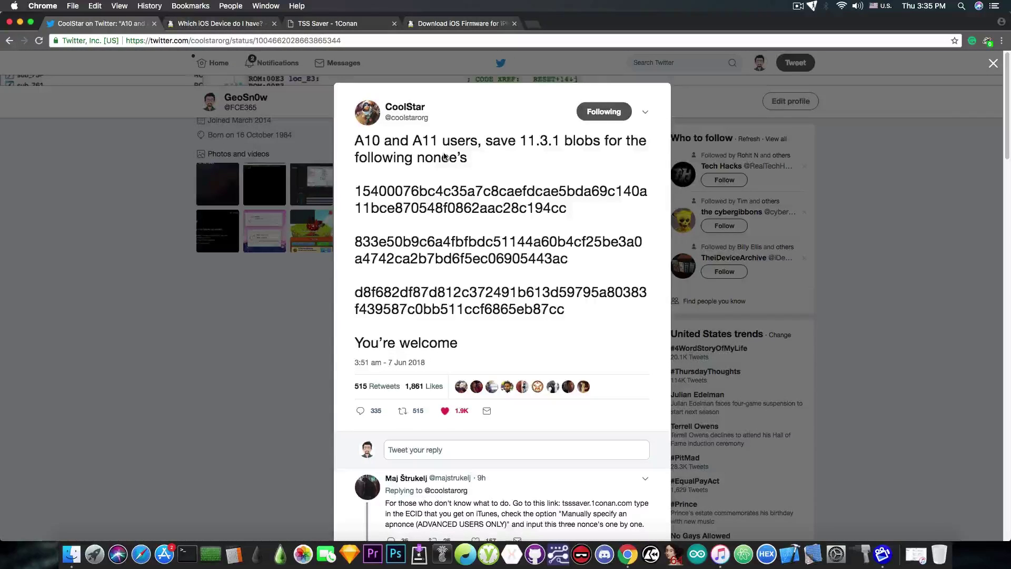
left_click(355, 27)
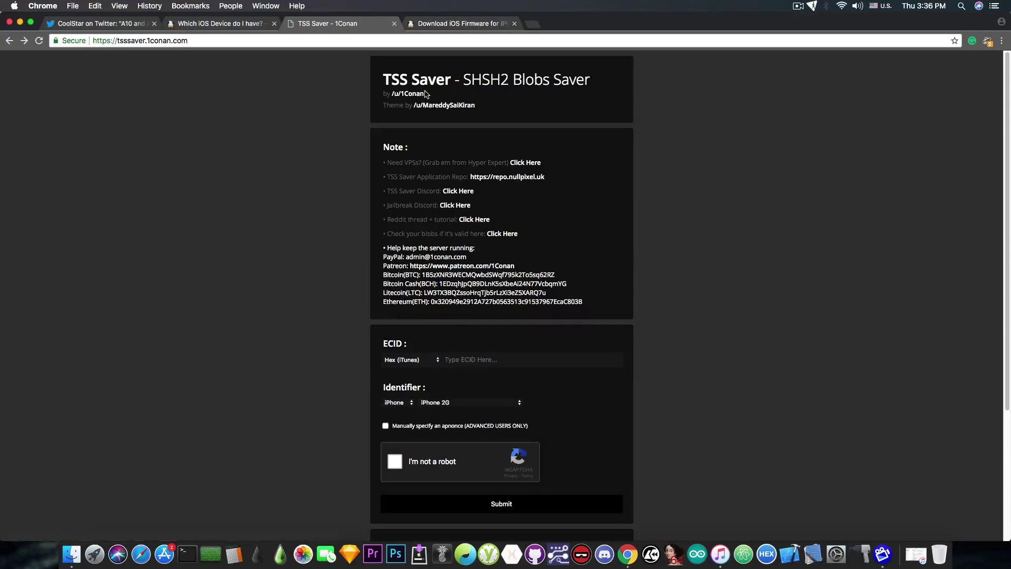
left_click(464, 23)
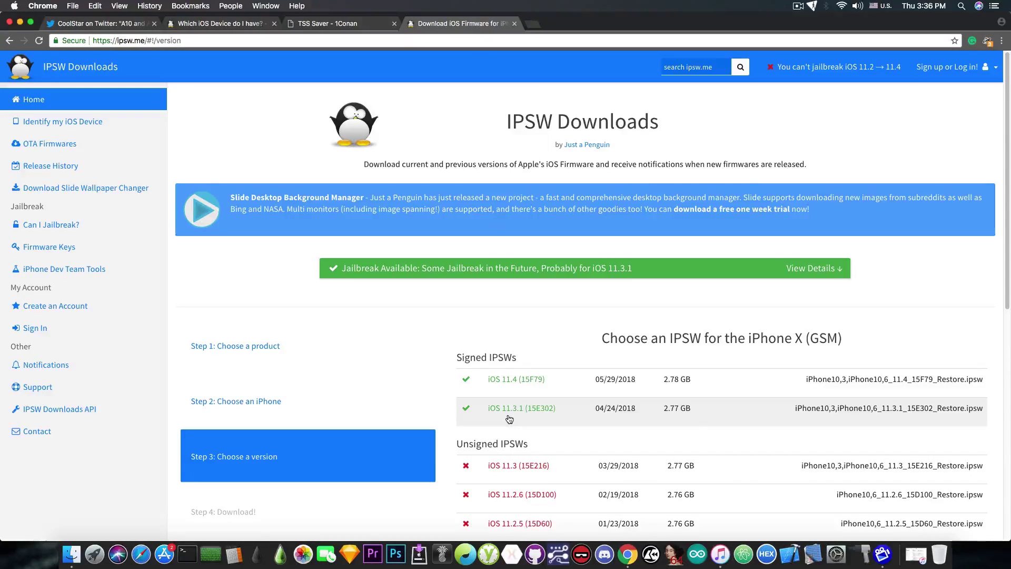
left_click(349, 24)
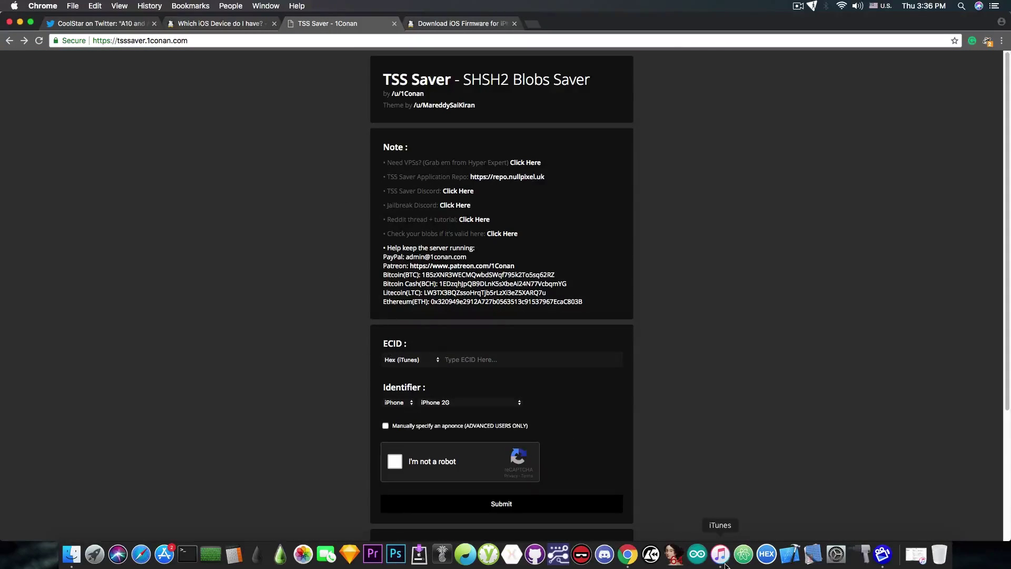
- Reveal and copy the iPhone 7 Plus ECID 1A793E38982326 from iTunes' summary, then hide iTunes
left_click(725, 564)
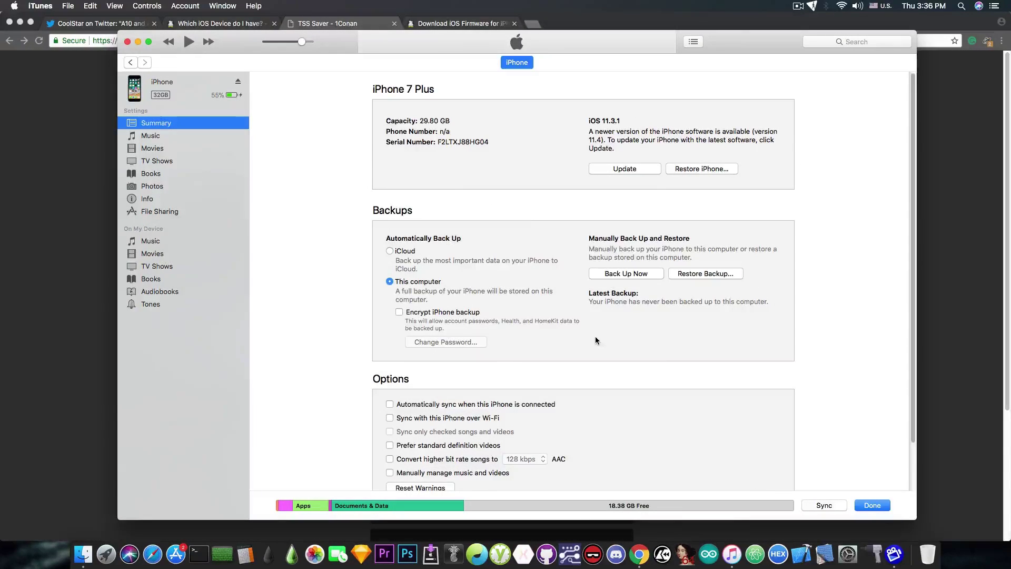
left_click(408, 143)
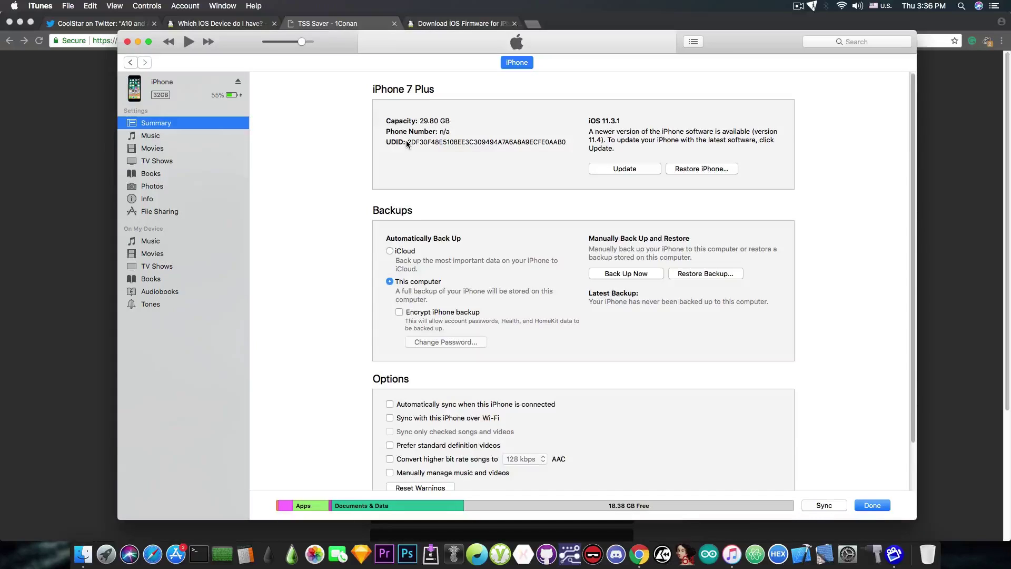
left_click(398, 145)
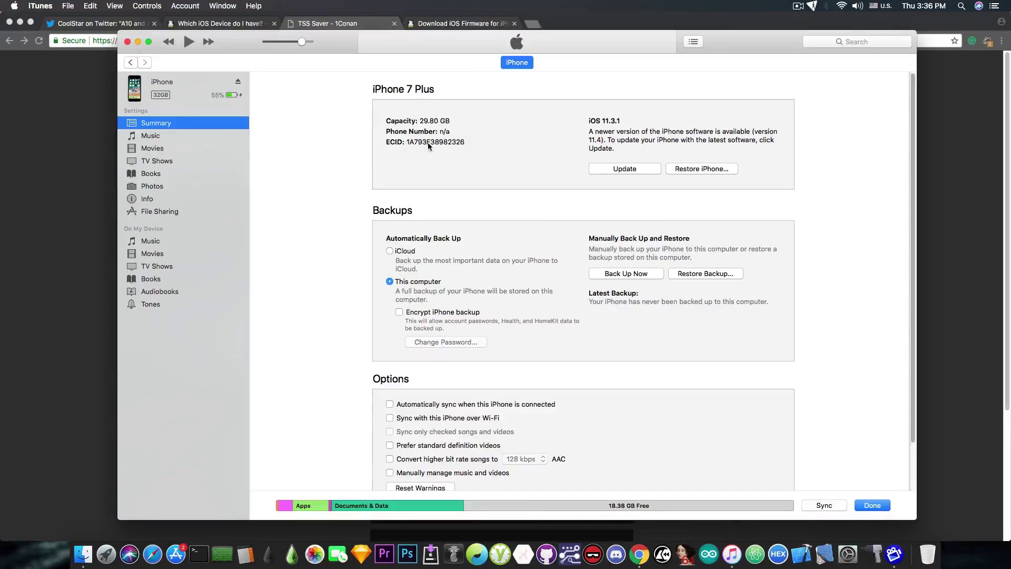
right_click(435, 142)
left_click(436, 144)
key("super+h")
left_click(463, 359)
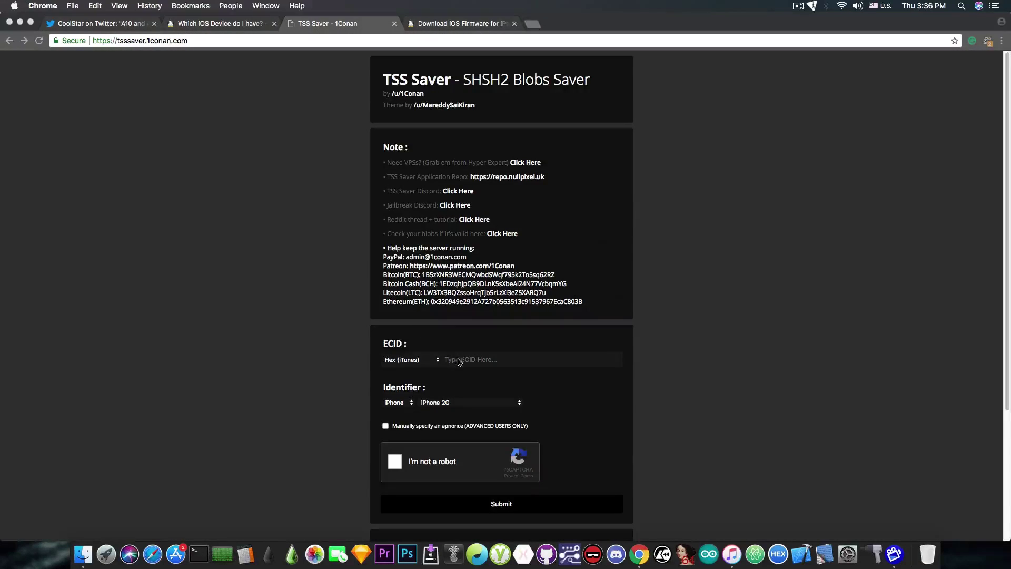
type("1A793E38982326")
left_click(385, 332)
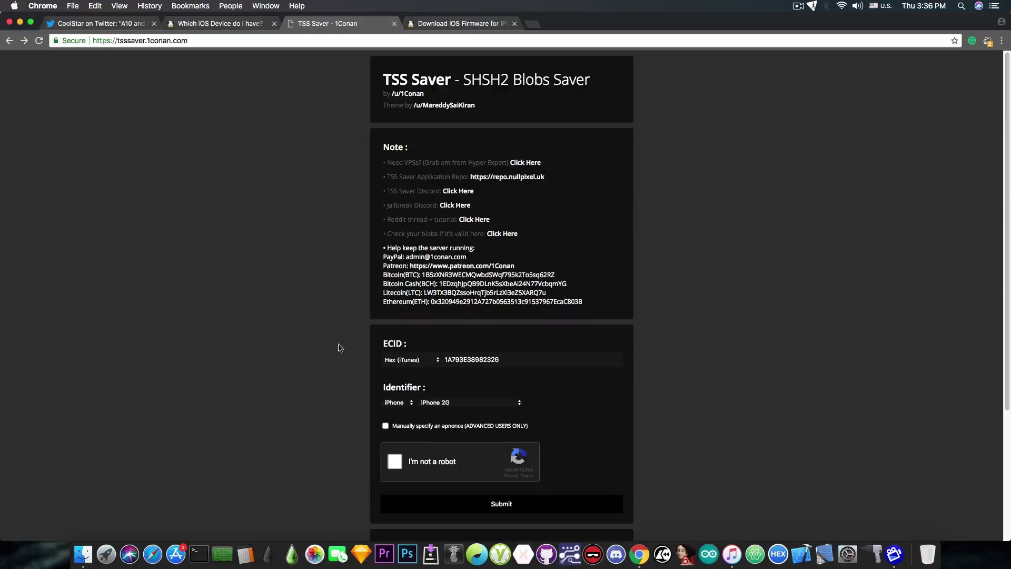
scroll(401, 337, "down", 3)
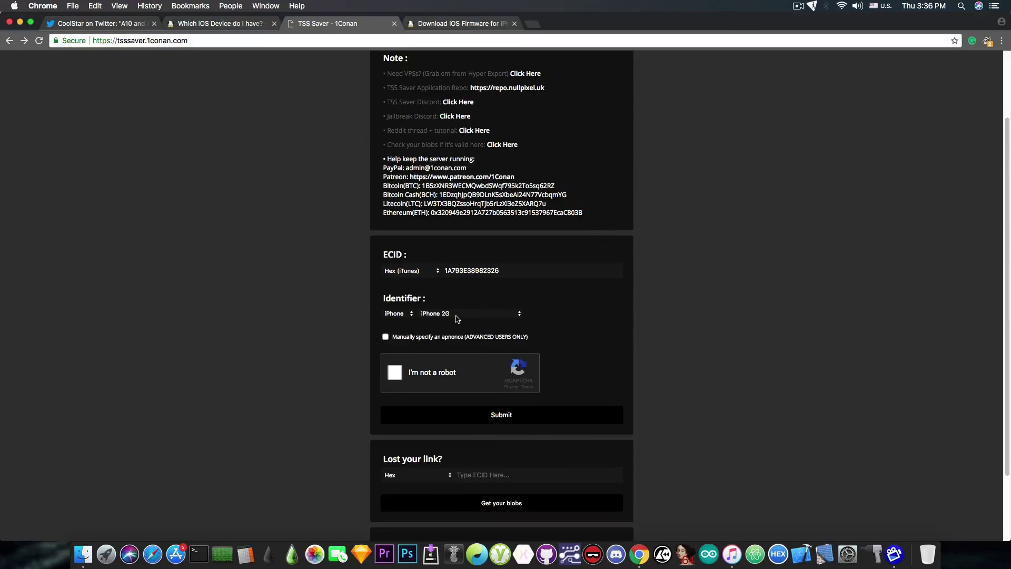
- Look through the iPhone model list without choosing, then go to the ipsw.me device finder
left_click(458, 316)
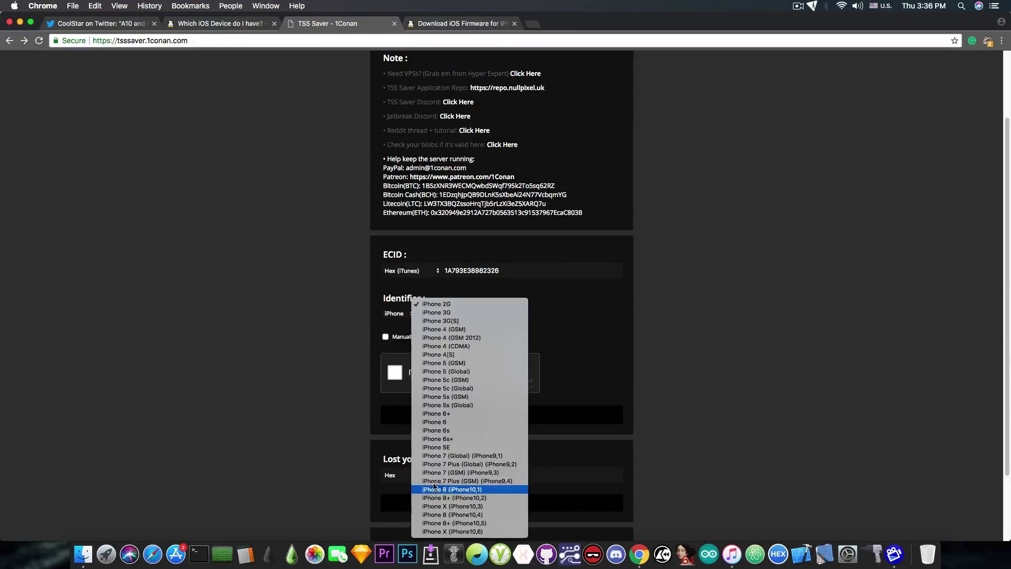
left_click(254, 269)
left_click(256, 25)
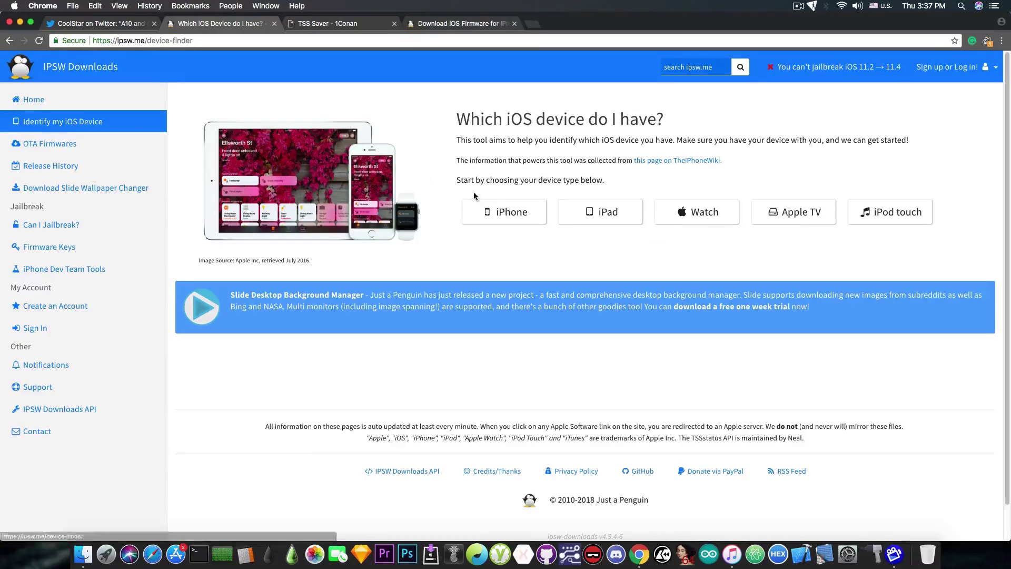
- Look up iPhone model number A1784, identifying it as iPhone 7 Plus (GSM), iPhone9,4
left_click(511, 219)
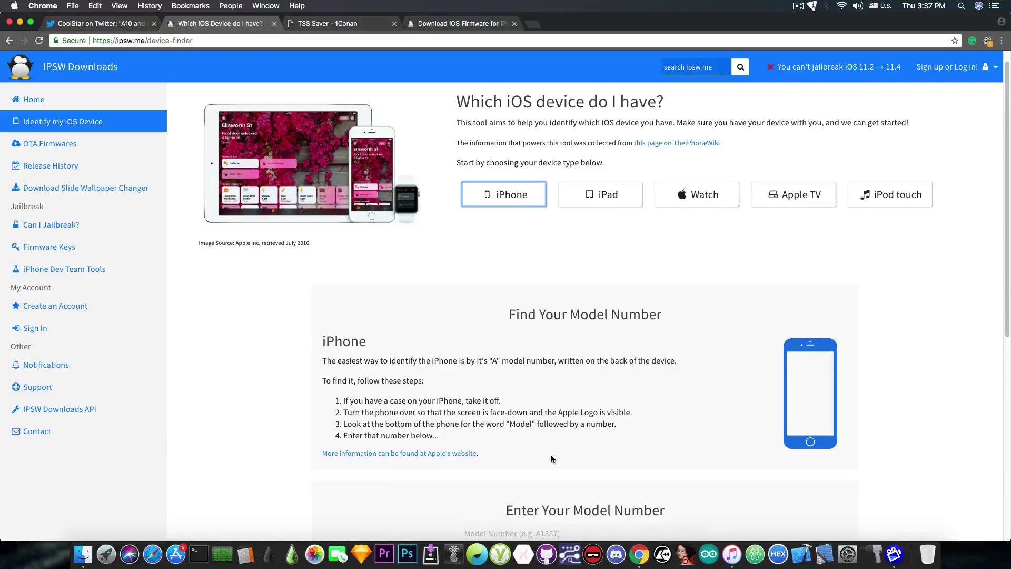
scroll(551, 456, "down", 5)
left_click(543, 355)
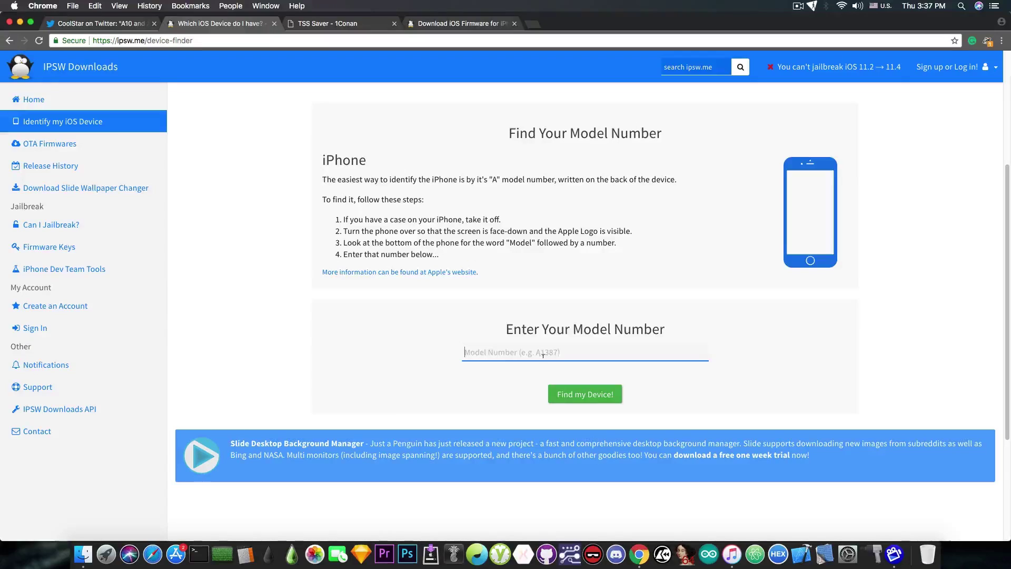
type("A")
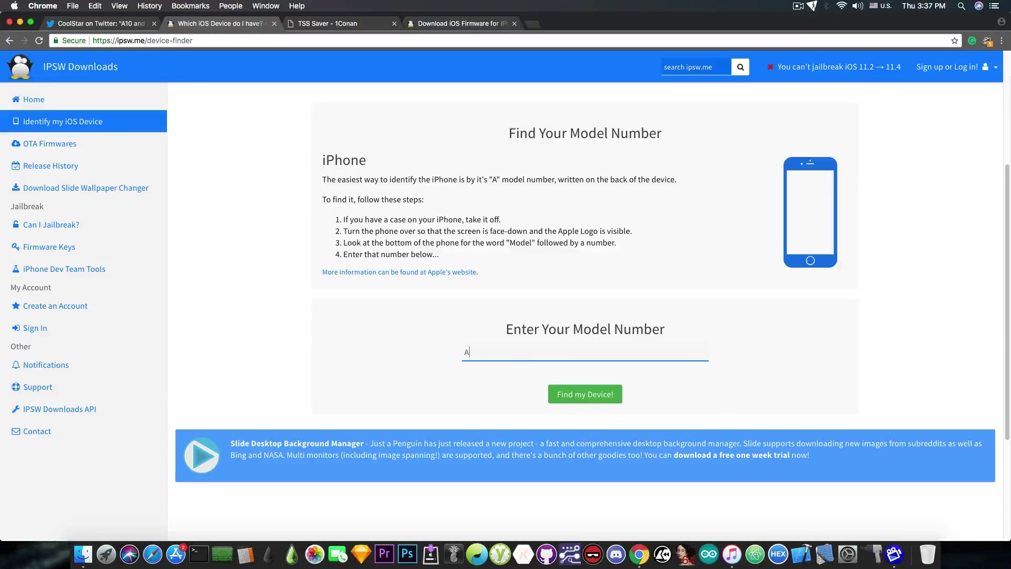
type("17")
type("84")
left_click(575, 399)
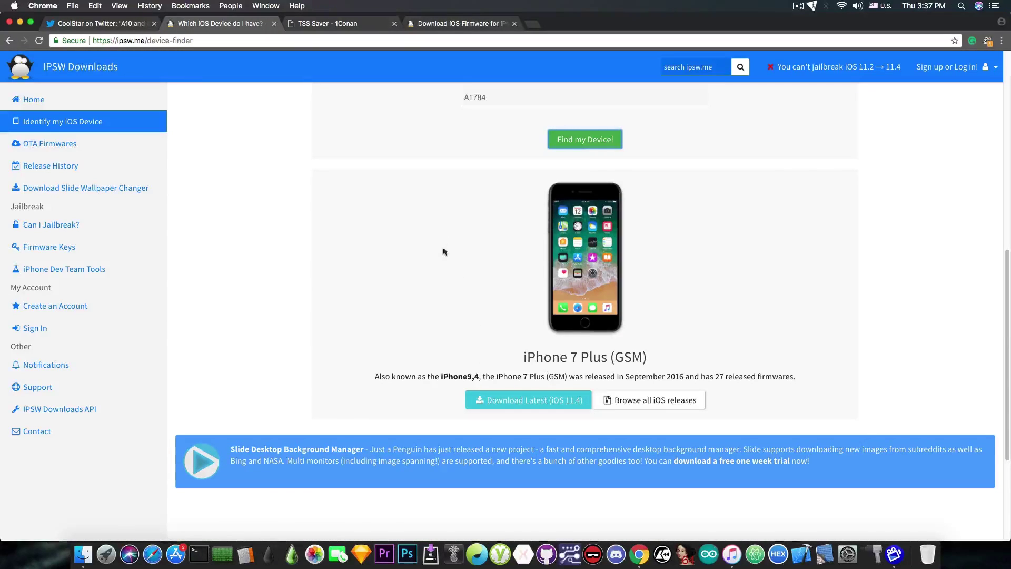
- Choose iPhone 7 Plus (GSM) (iPhone9,4) as the device and enable manual apnonce entry
left_click(337, 23)
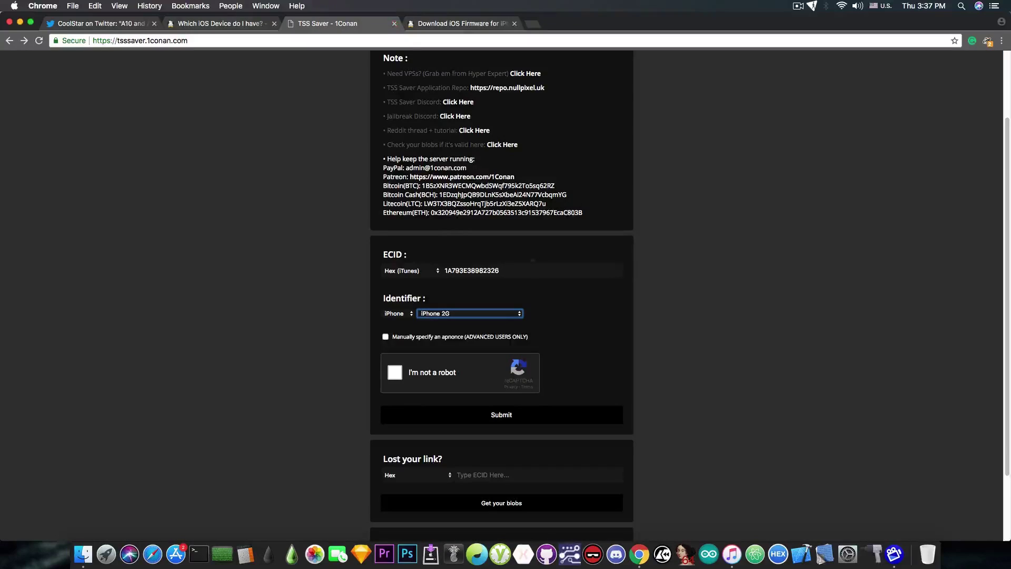
left_click(474, 314)
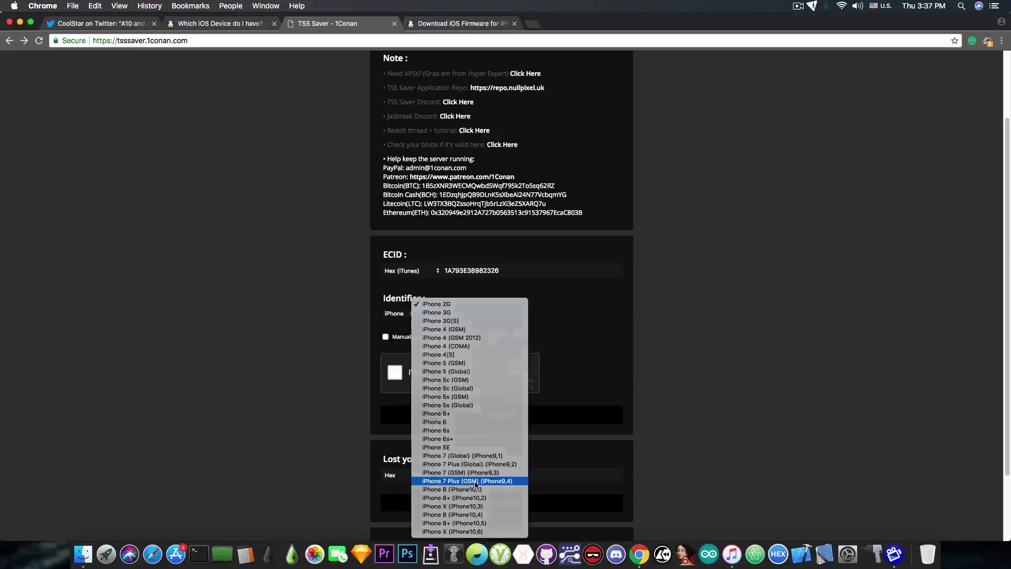
left_click(472, 481)
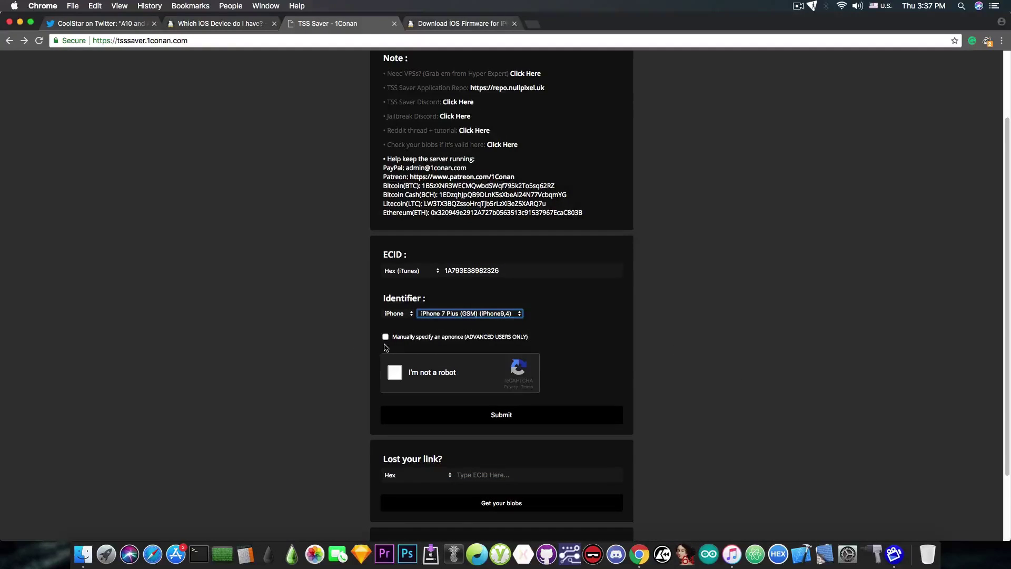
left_click(386, 337)
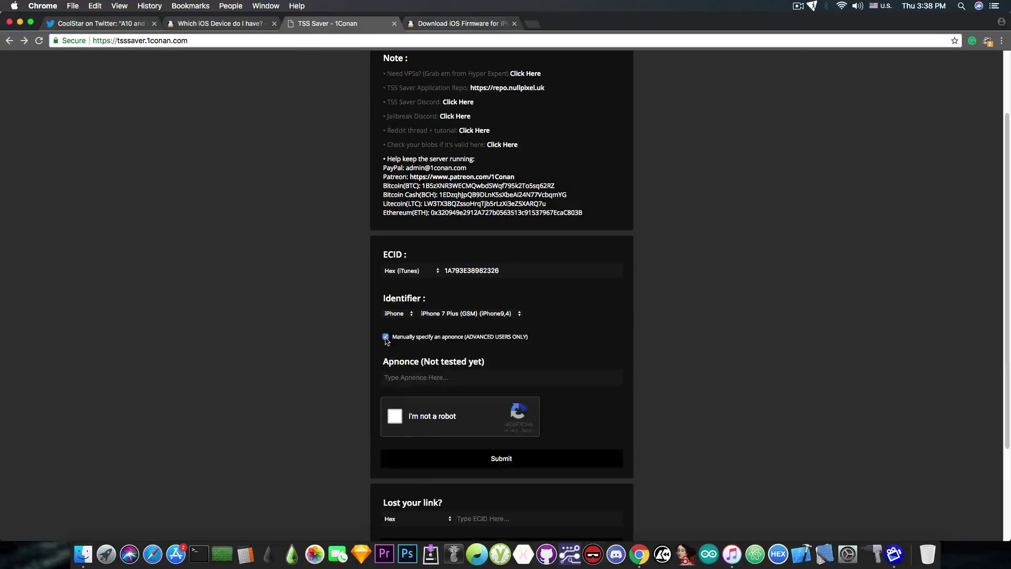
left_click(399, 380)
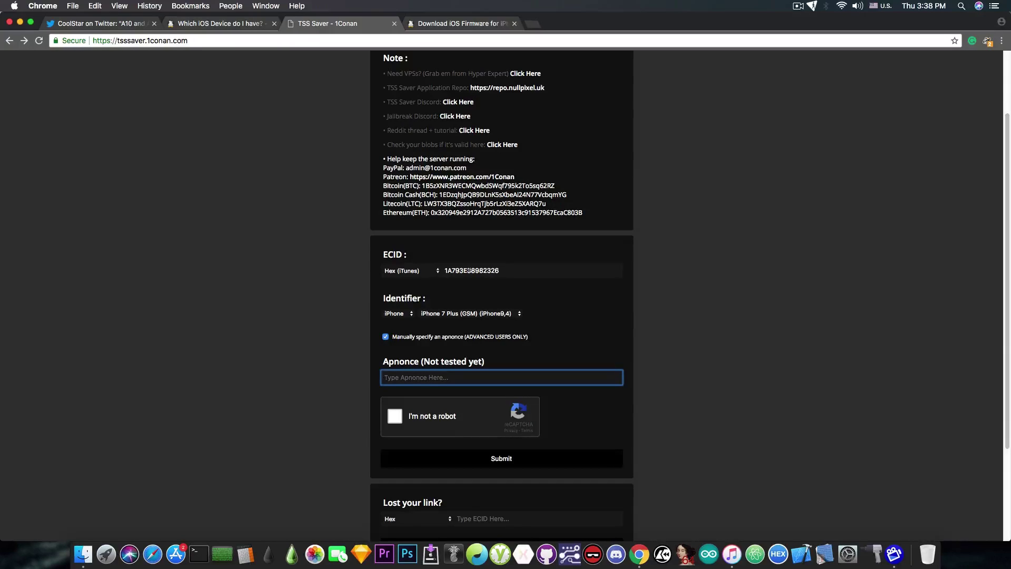
- Copy the second nonce from CoolStar's tweet into TSS Saver's Apnonce field
left_click(95, 26)
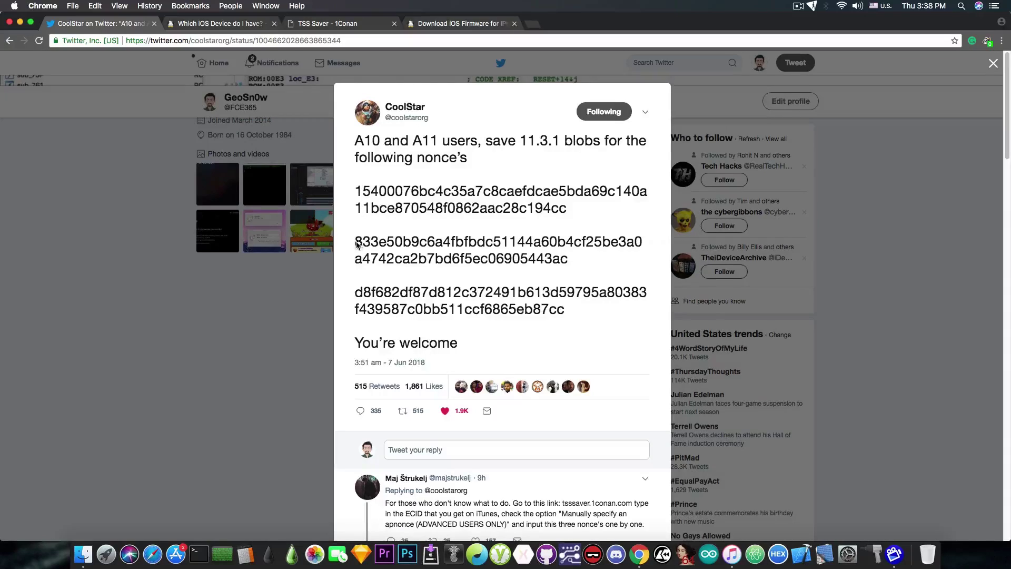
double_click(582, 266)
key("super+c")
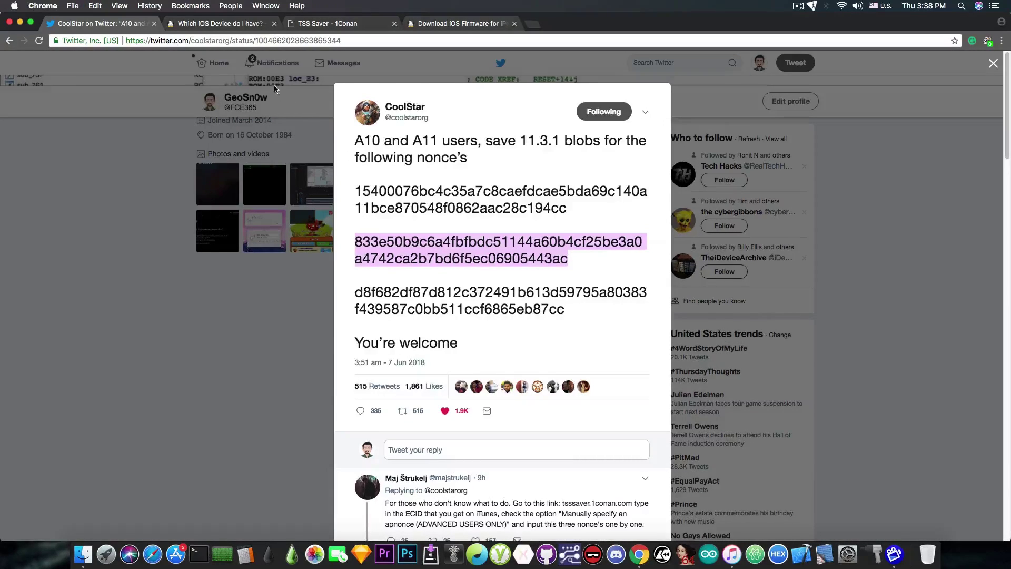
left_click(216, 23)
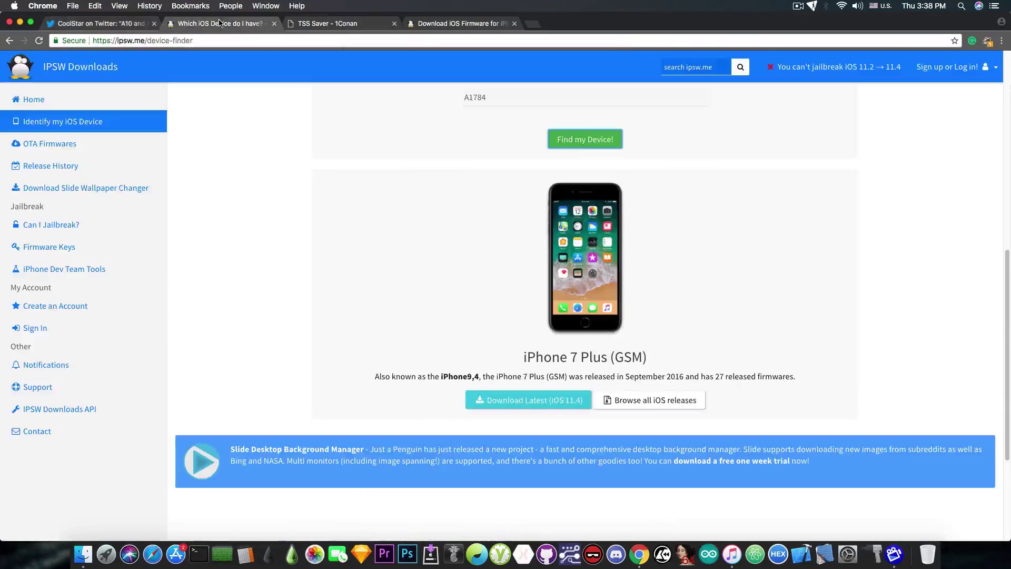
left_click(336, 25)
key("super+v")
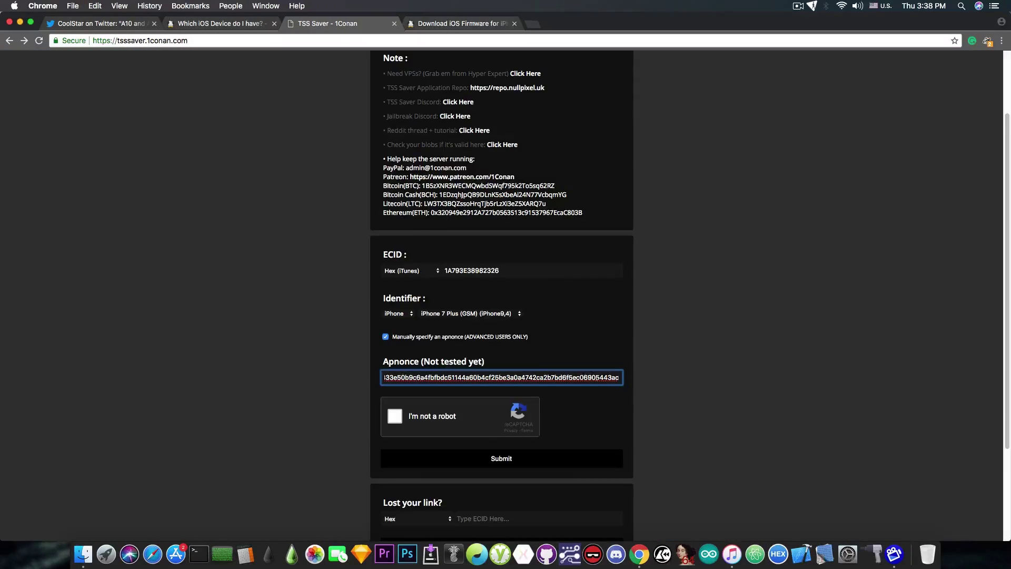
left_click(335, 401)
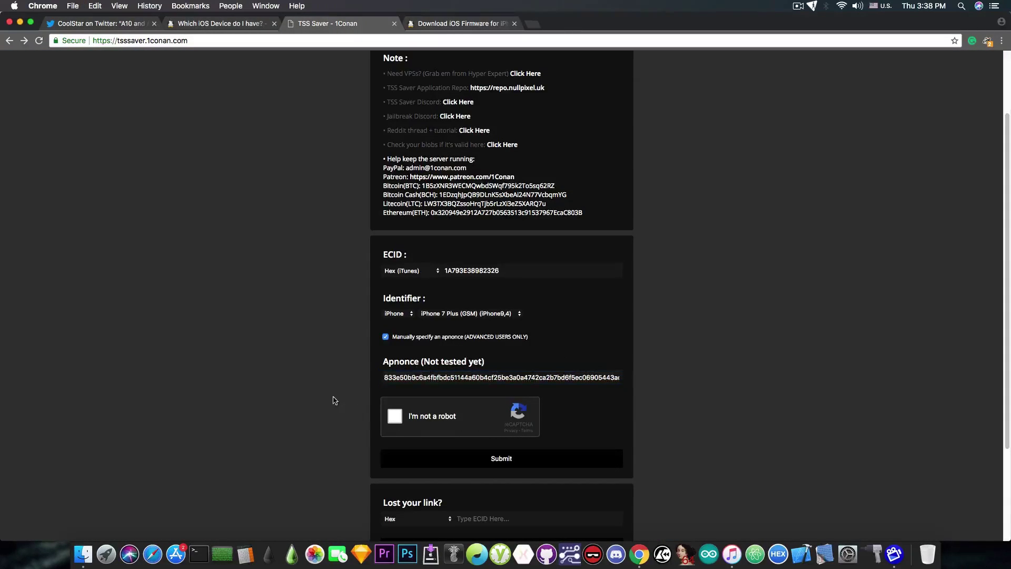
- Pass the reCAPTCHA check by marking the road images
left_click(395, 416)
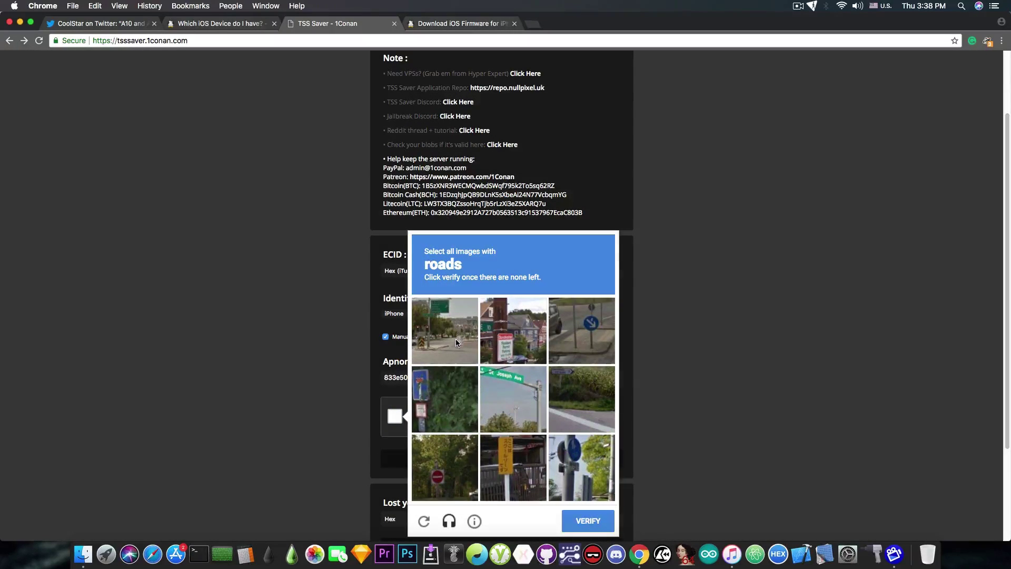
left_click(568, 400)
left_click(441, 349)
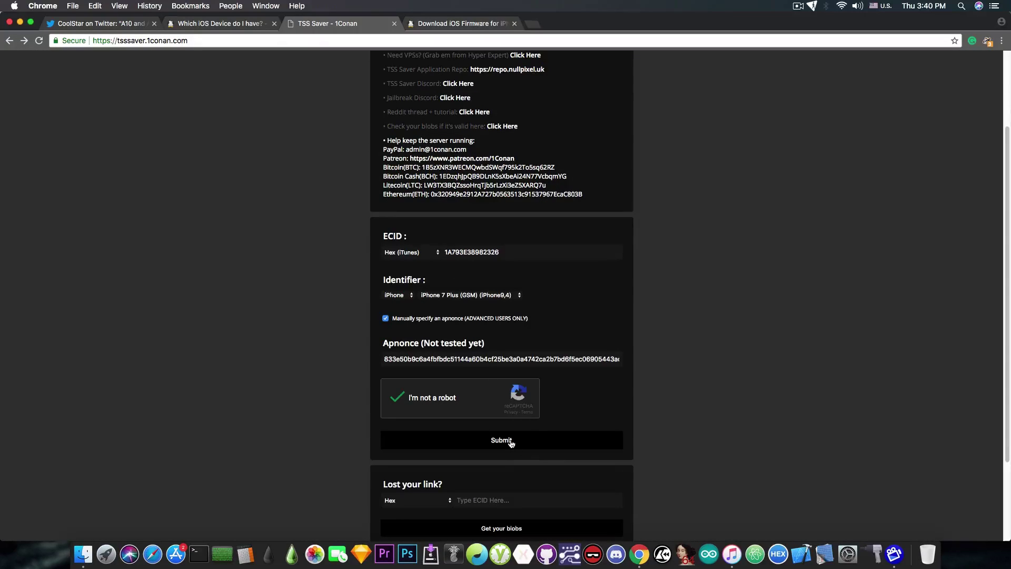
- Submit the form and download the 11.3.1 .shsh2 blob from the apnonce-833e50… folder
left_click(511, 442)
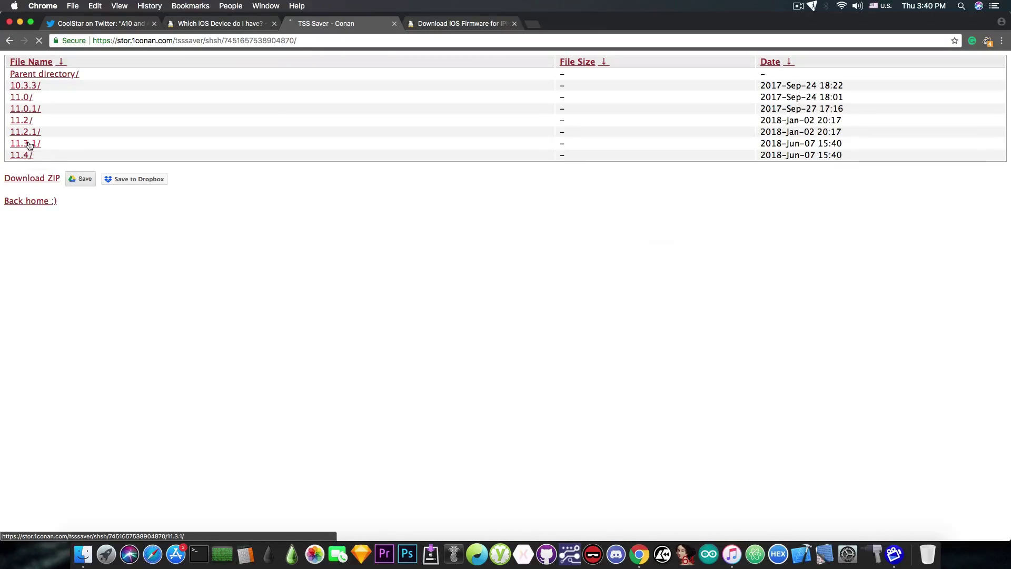
left_click(28, 143)
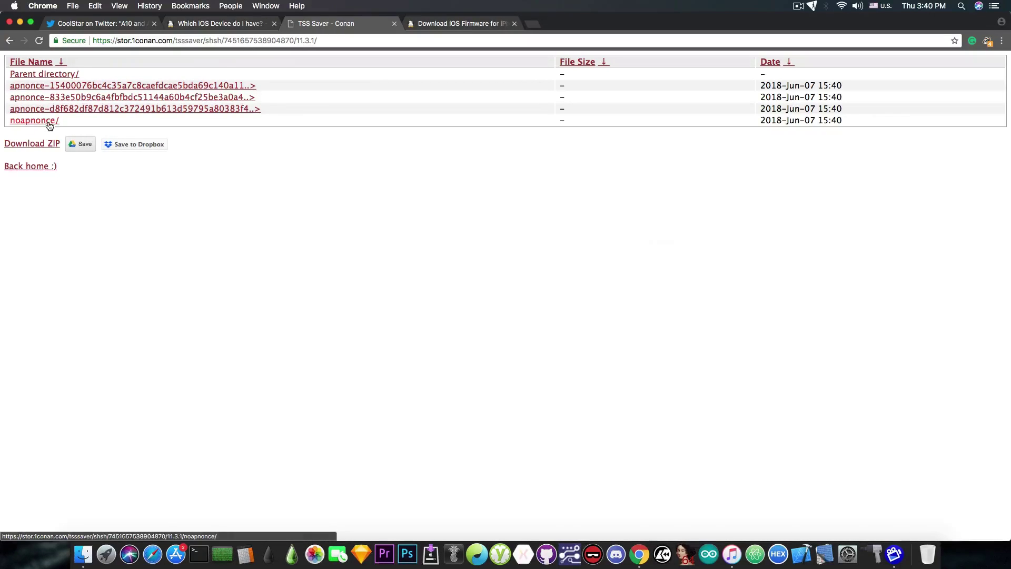
left_click(101, 24)
left_click(327, 25)
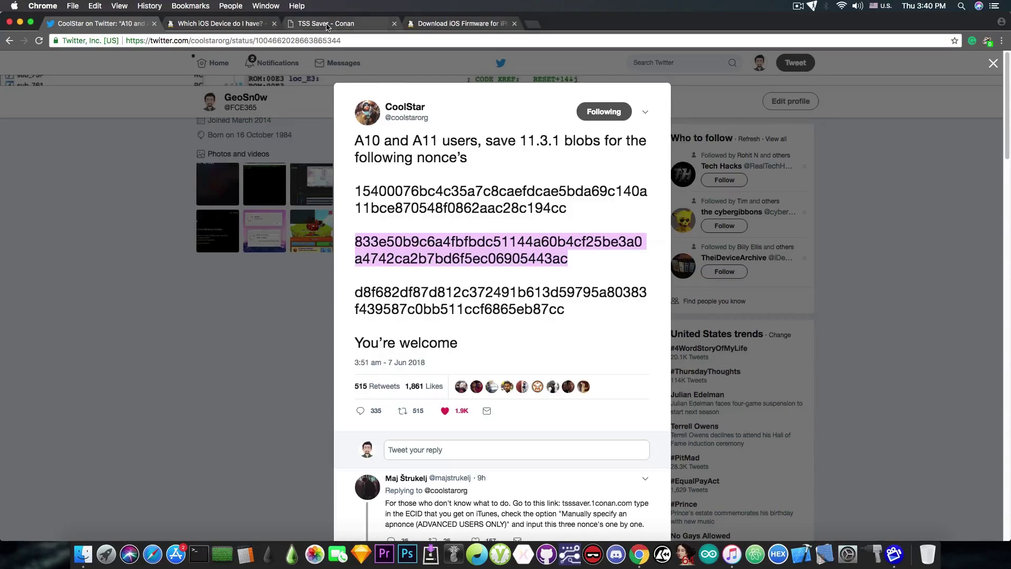
left_click(97, 97)
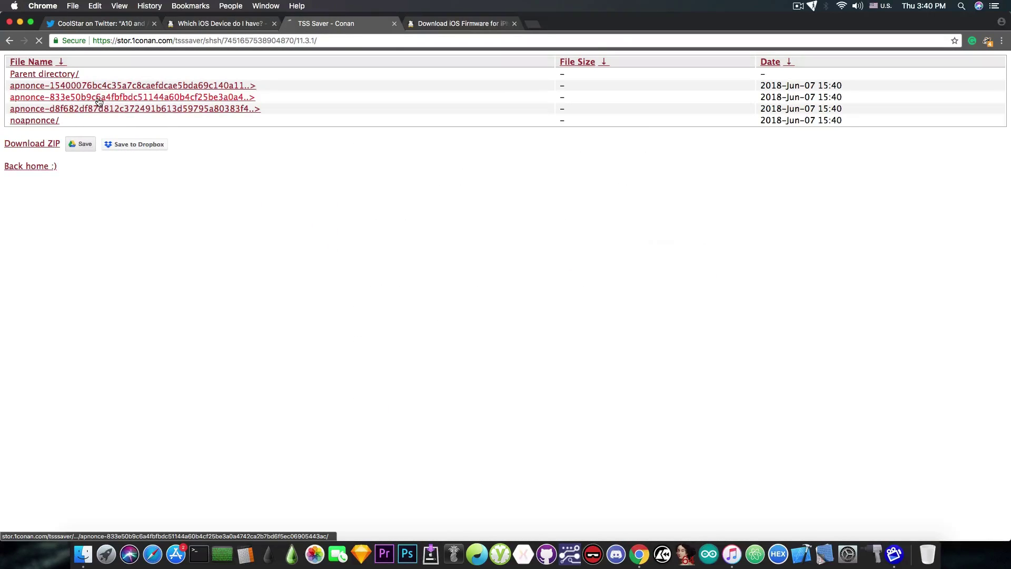
left_click(113, 88)
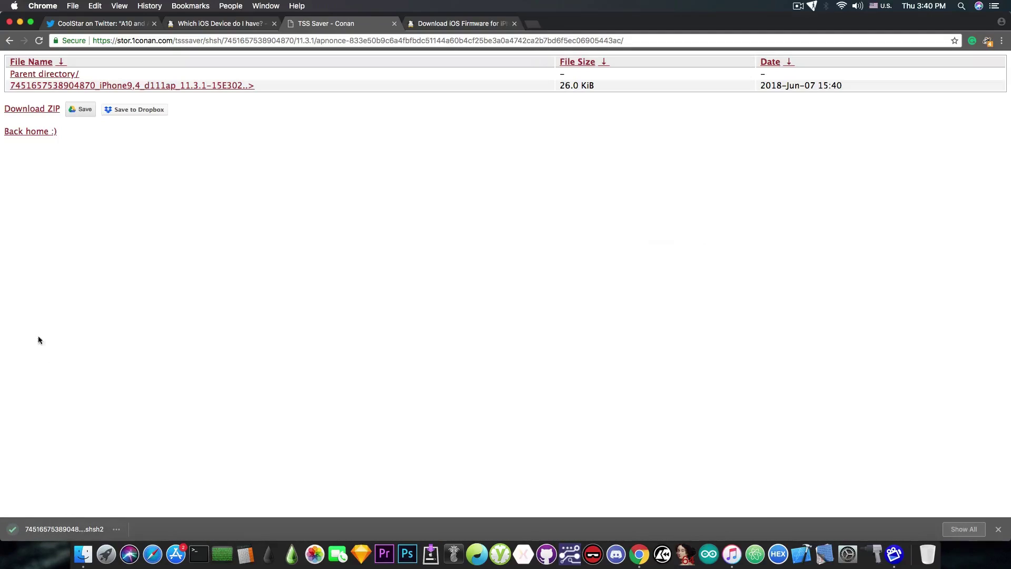
- Check the 11.3.1 noapnonce folder, then return to CoolStar's nonce tweet
left_click(9, 40)
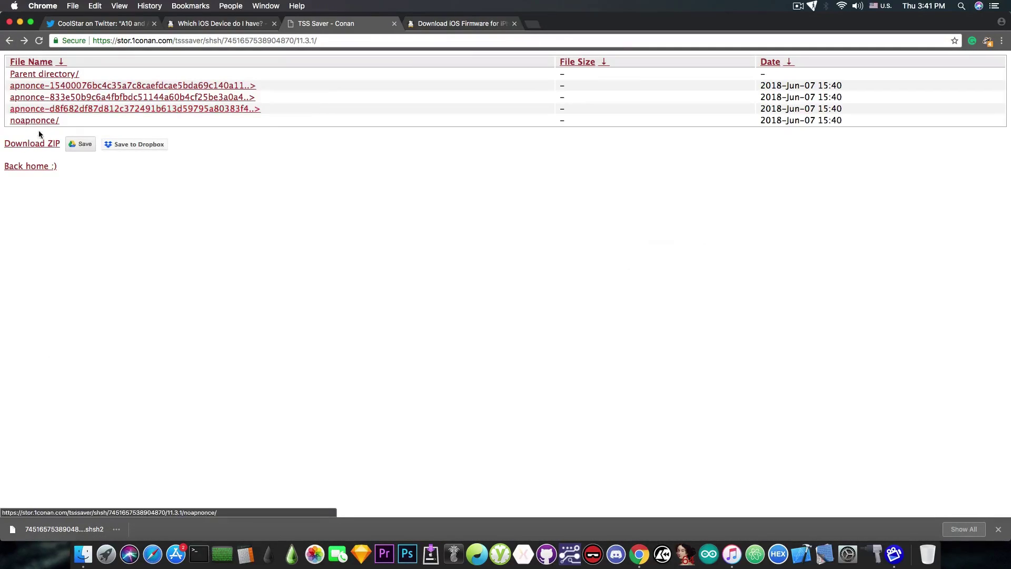
left_click(35, 120)
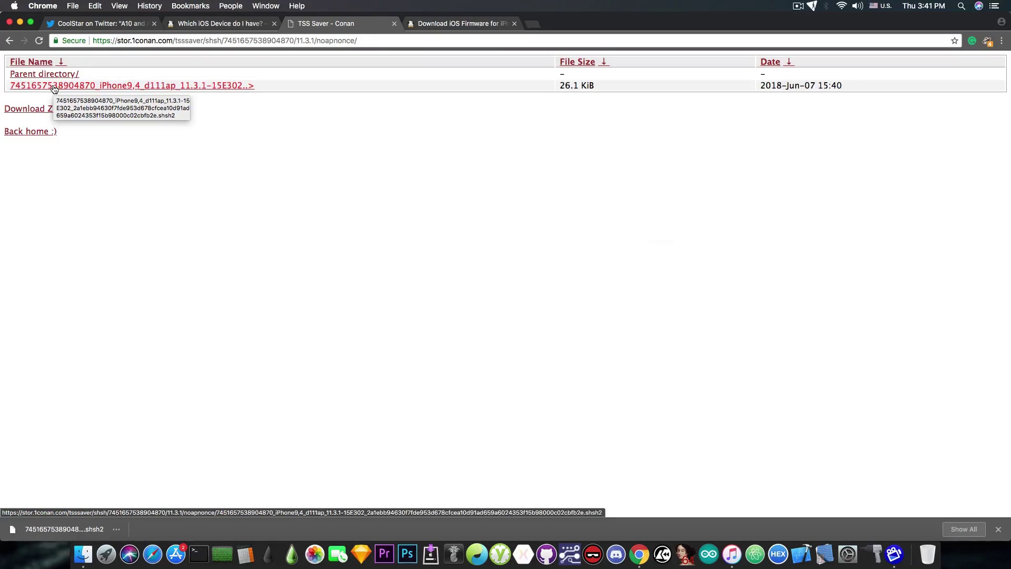
left_click(76, 27)
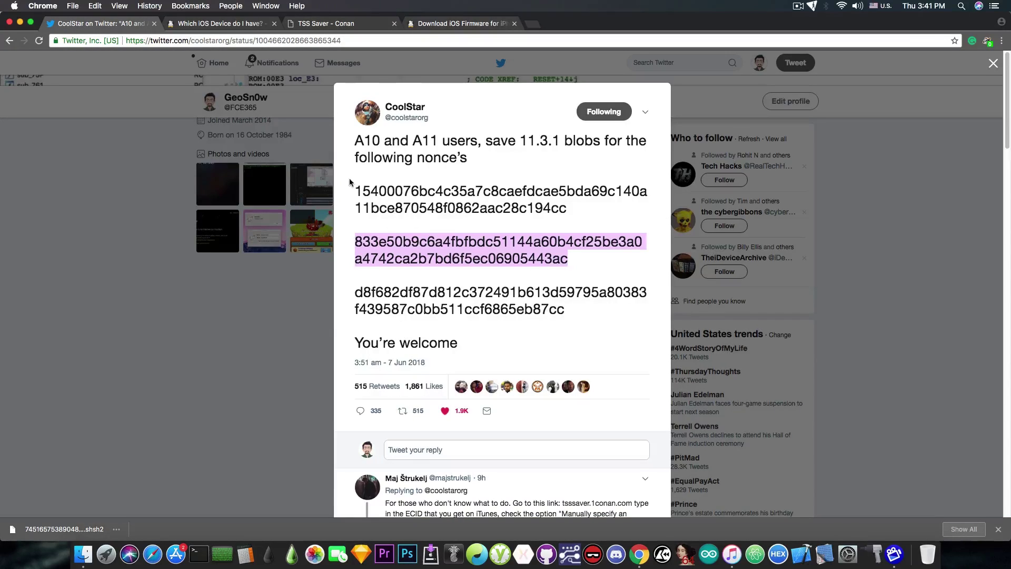
- Clear the selected nonce text in CoolStar's tweet
left_click_drag(356, 191, 521, 208)
left_click(531, 288)
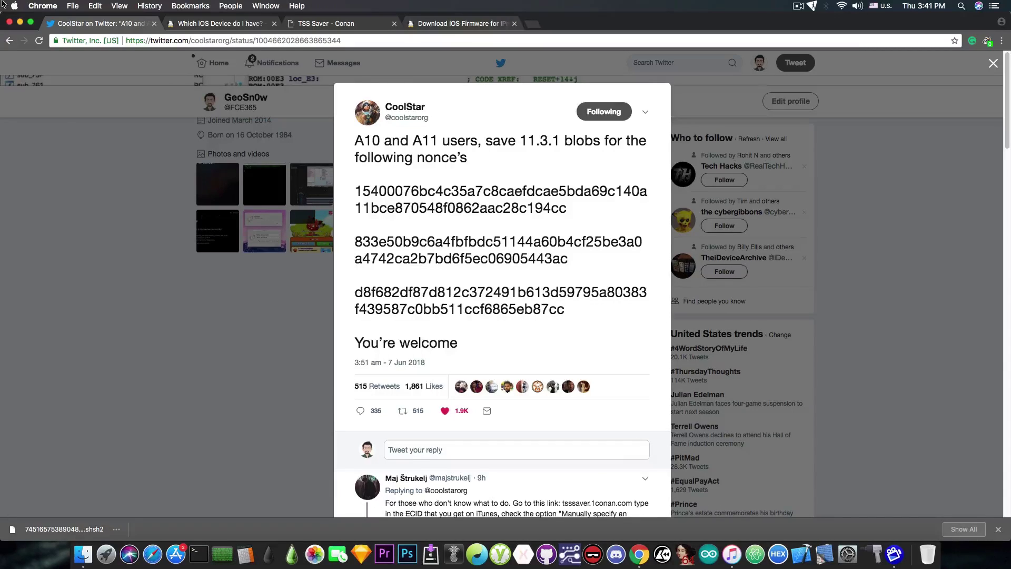
left_click(19, 23)
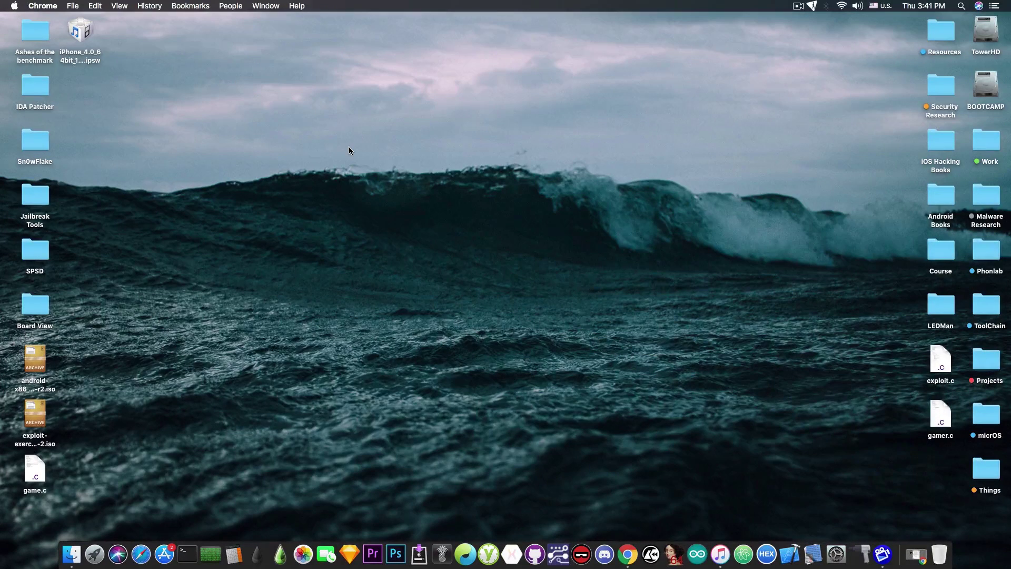